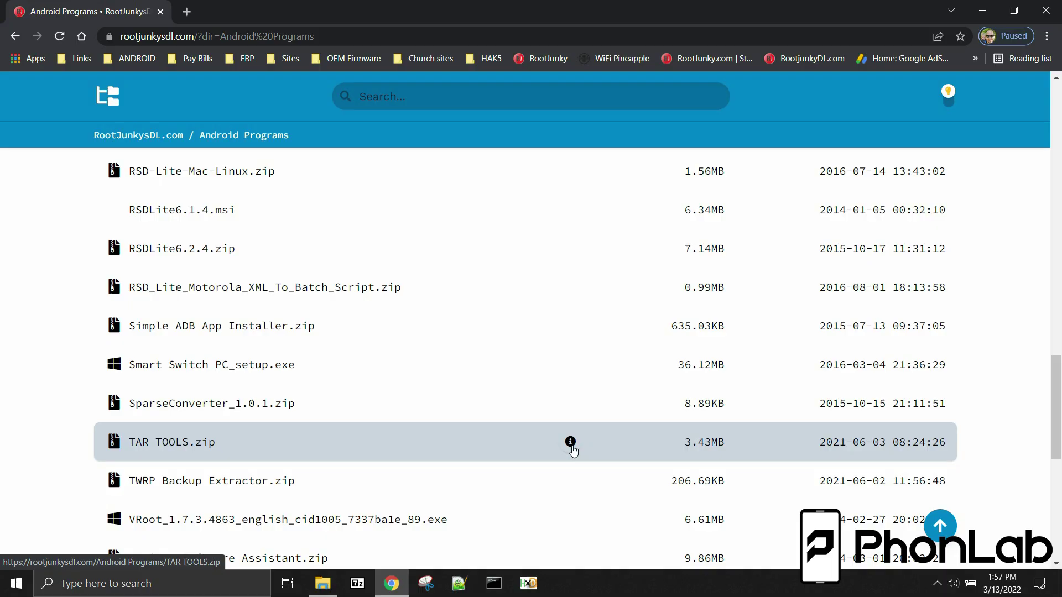
- View the md5, sha1 and sha256 hashes published for TAR TOOLS.zip, then close the popup
scroll(583, 383, up, 20)
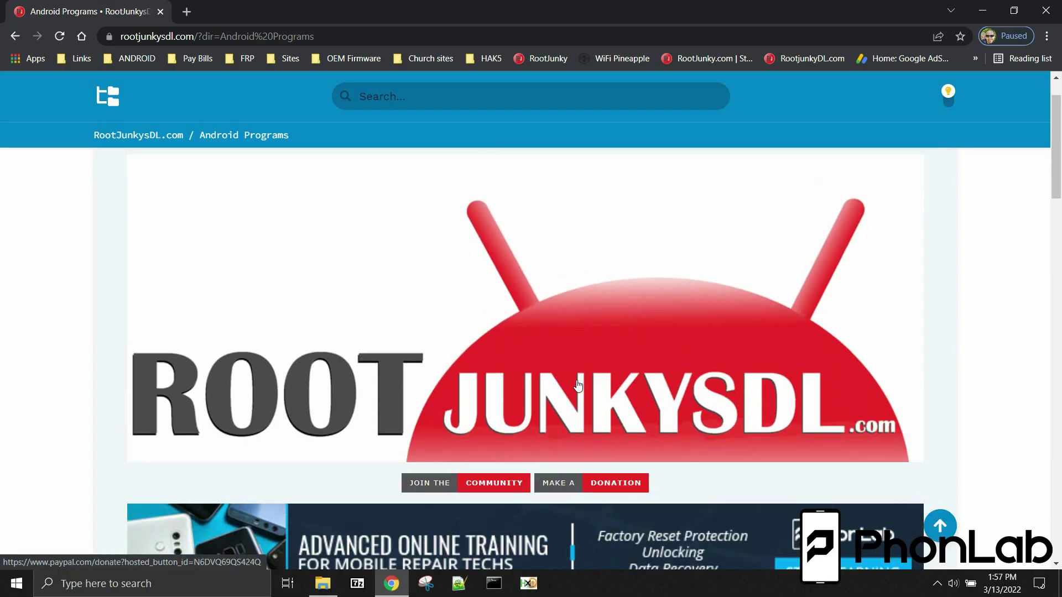
scroll(578, 384, down, 20)
click(570, 374)
click(771, 268)
- Download TAR TOOLS.zip and md5.exe from the site
click(166, 375)
scroll(338, 362, down, 6)
click(165, 381)
- Show the Downloads folder with TAR TOOLS.zip and md5.exe selected
mouse_move(324, 593)
click(319, 592)
click(180, 183)
click(154, 201)
- Launch md5.exe and display the site's published hashes for TAR TOOLS.zip alongside it
double_click(150, 200)
click(391, 583)
scroll(420, 271, up, 8)
scroll(513, 336, down, 3)
click(570, 304)
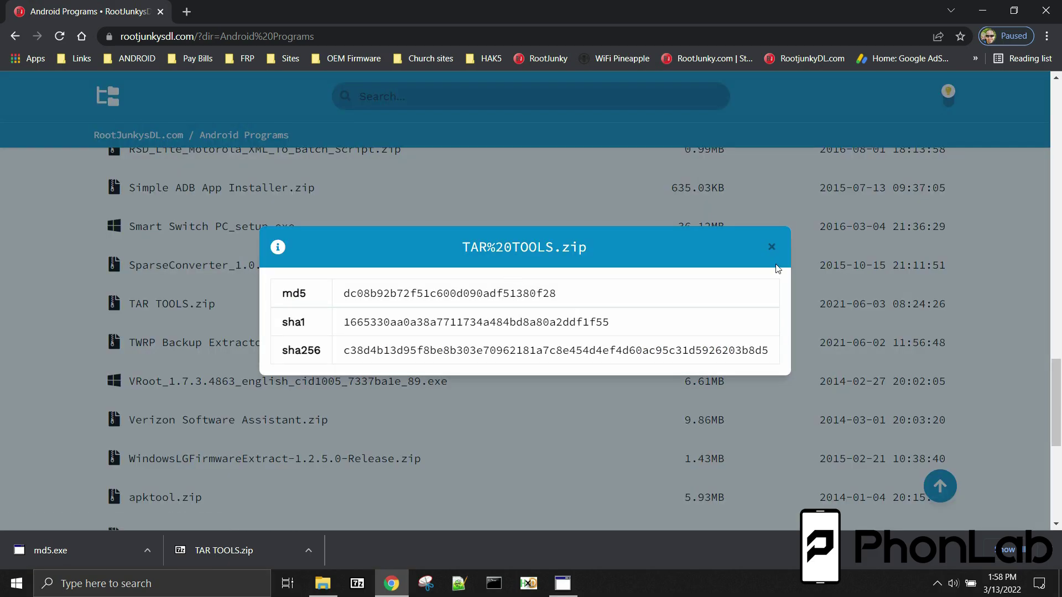
click(562, 583)
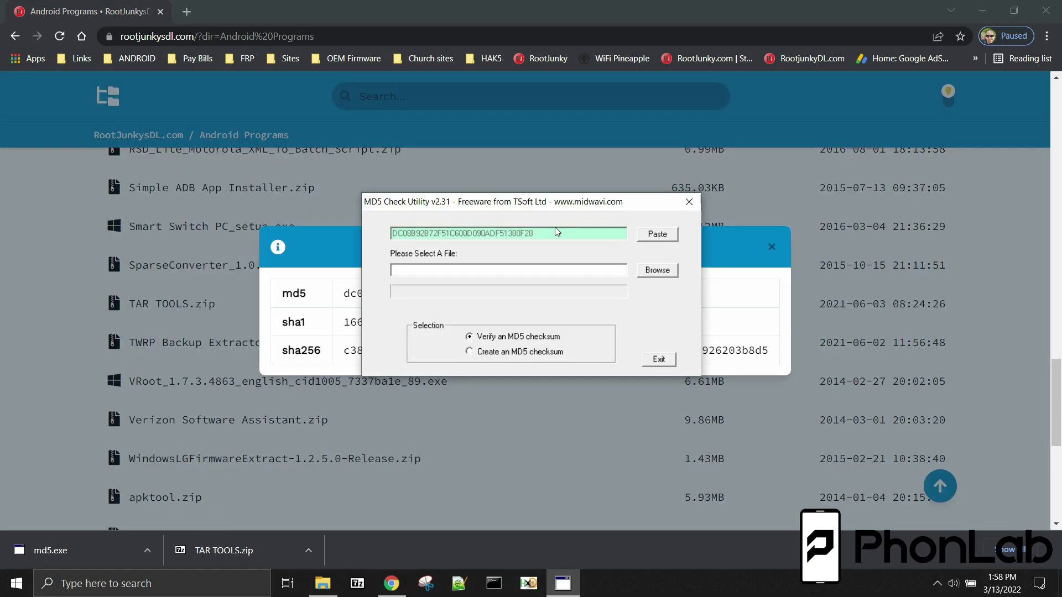
- Load Downloads\TAR TOOLS.zip into the MD5 Check Utility, run the check, then close it
click(657, 271)
click(375, 276)
click(397, 299)
double_click(466, 334)
click(462, 236)
click(689, 395)
click(655, 363)
- Run HashTab_v6.0.0.34_Setup.exe from Downloads and install it with default settings
click(323, 583)
click(167, 173)
click(607, 402)
click(612, 403)
click(612, 403)
click(614, 403)
- Show the File Hashes tab in the Properties of TAR TOOLS.zip
click(169, 200)
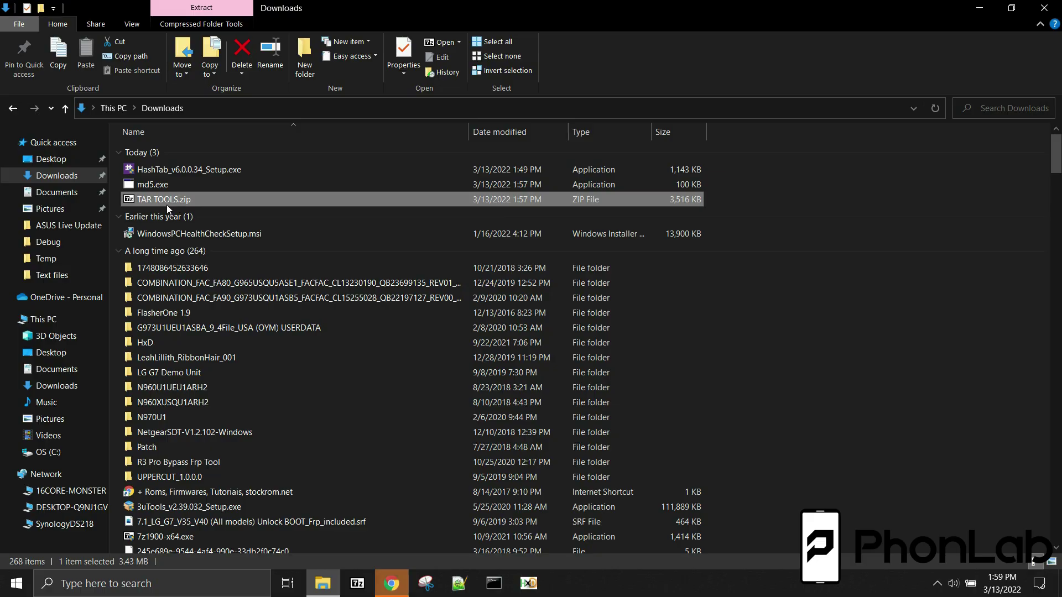
right_click(180, 201)
click(234, 560)
click(262, 216)
- Enter the site's MD5 in the Hash Comparison field instead of comparing against a file
drag(350, 380, 210, 384)
click(369, 383)
click(410, 403)
click(566, 467)
click(330, 258)
- Place the TAR TOOLS.zip Properties window below the site's hash popup to compare MD5 values
click(390, 585)
click(108, 15)
drag(557, 294, 331, 295)
mouse_move(326, 590)
click(408, 532)
drag(347, 194, 492, 345)
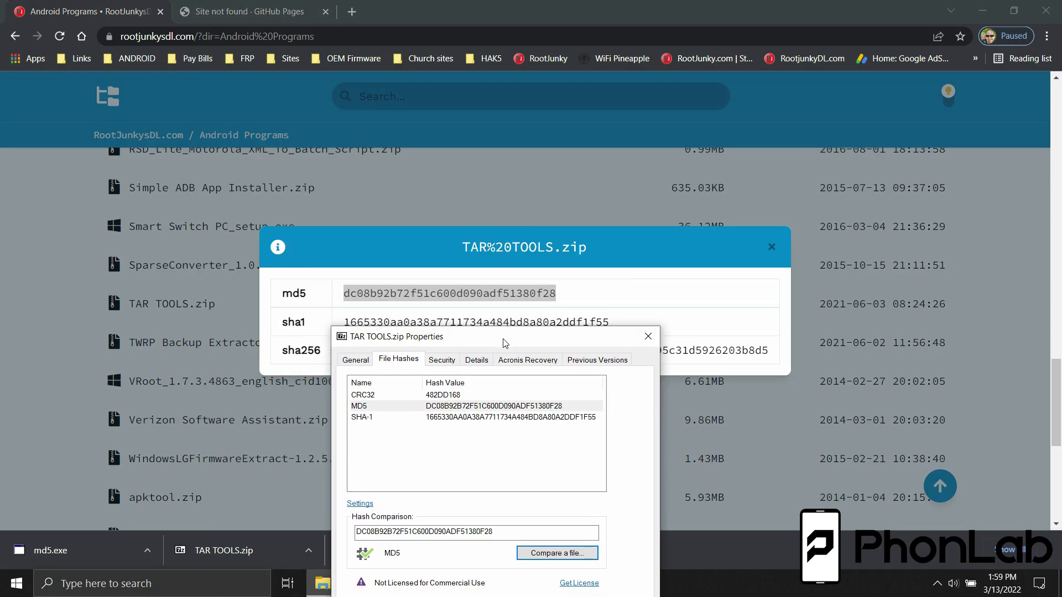
- Close the Properties window and the site's hash popup, and return to the page top
click(644, 343)
click(772, 248)
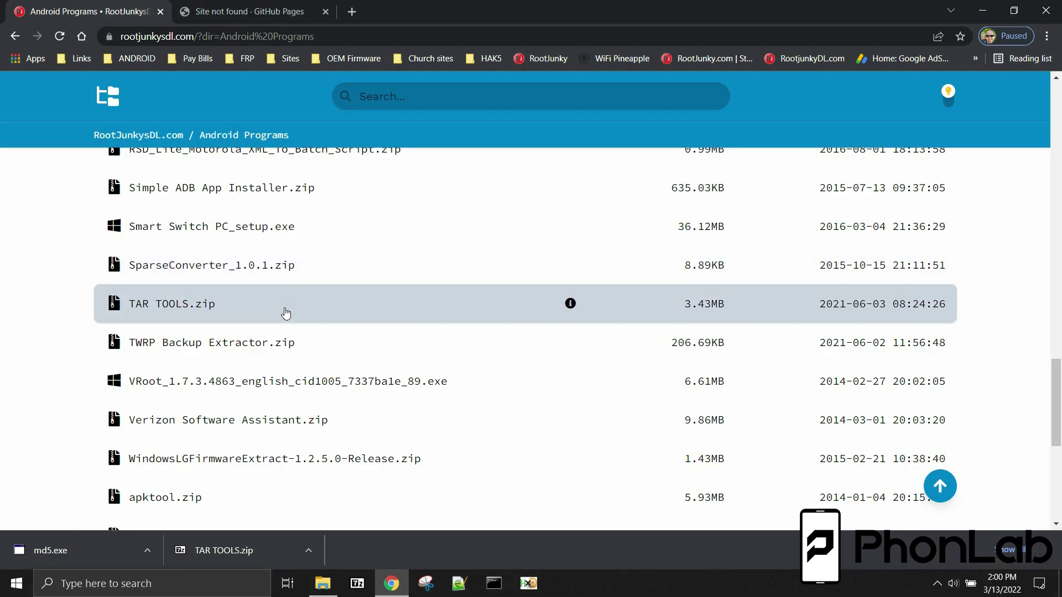
scroll(479, 344, up, 6)
scroll(479, 344, up, 8)
scroll(462, 353, up, 2)
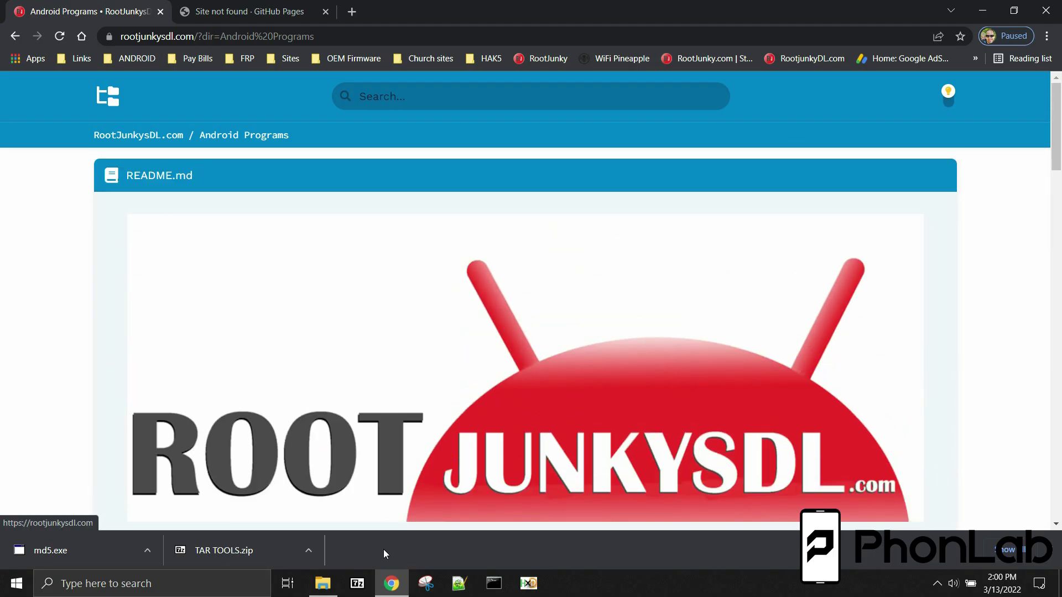
- Return to the Downloads folder and select md5.exe
click(322, 583)
click(168, 171)
click(145, 187)
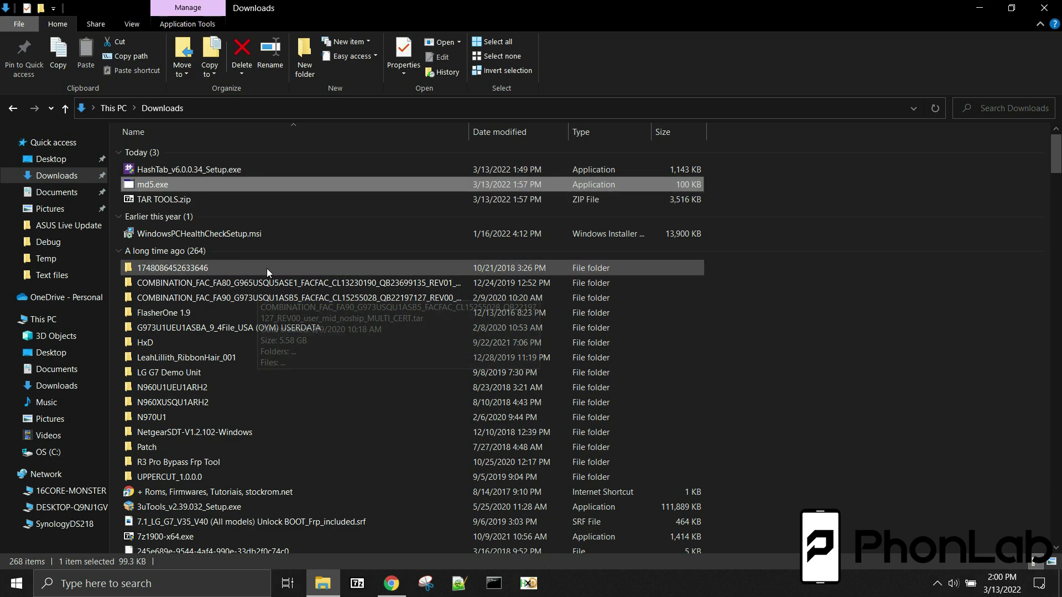